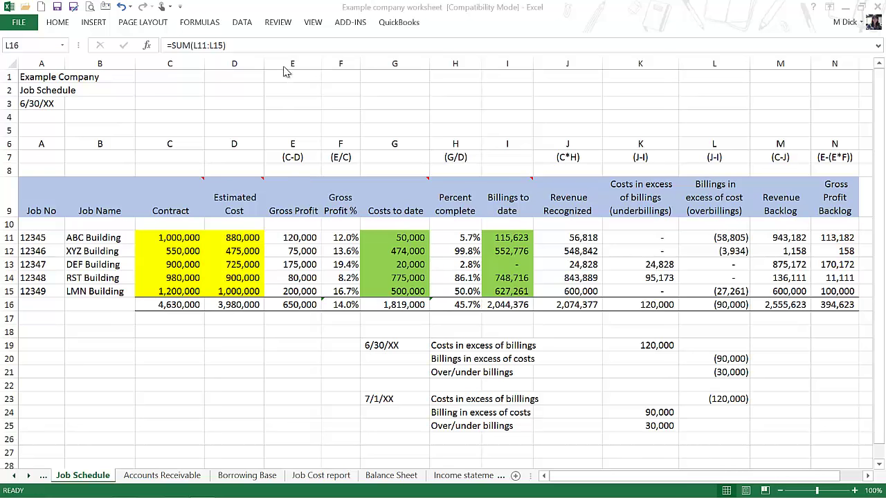
Step: Select the Gross Profit and Gross Profit % columns, then highlight just column F, Gross Profit %
left_click_drag(291, 65, 341, 66)
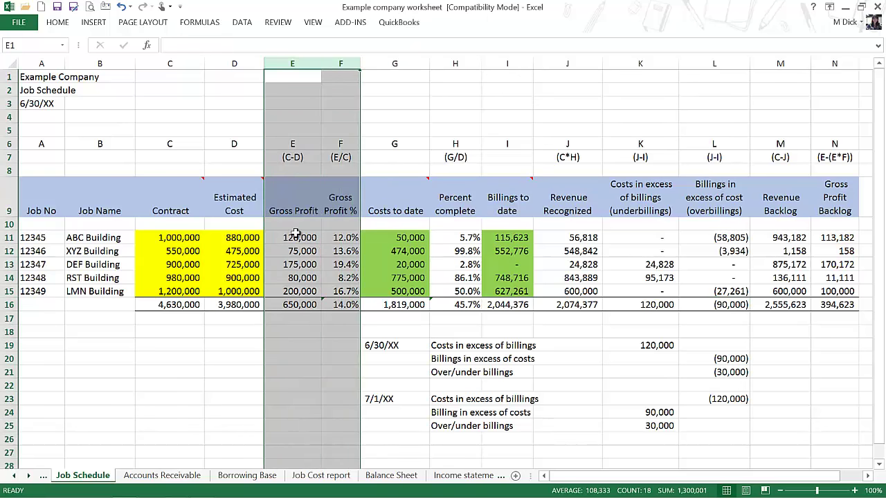
left_click(332, 322)
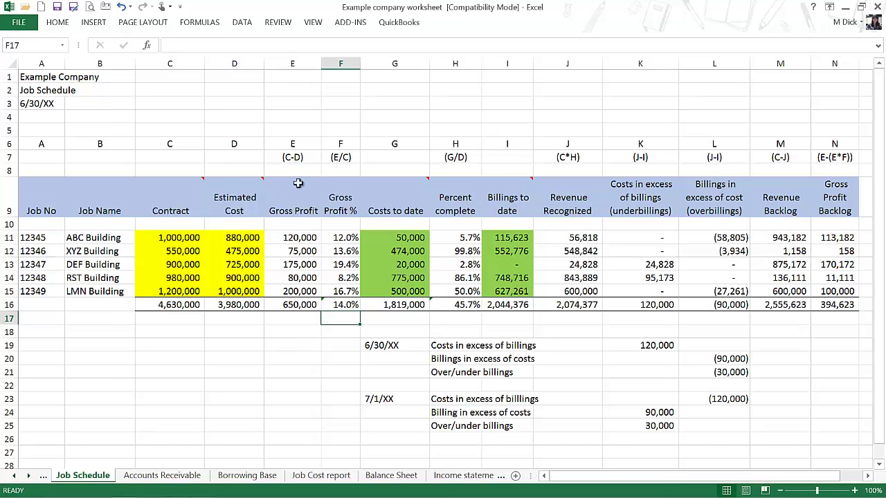
left_click(346, 61)
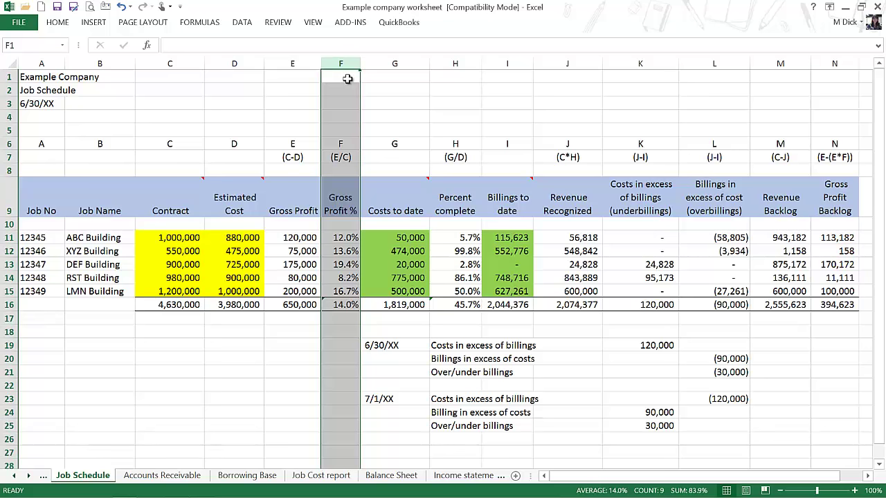
Step: Highlight the Costs to date and Billings to date columns, then select the 6/30/XX over/under billing figures K19:L21
left_click(395, 63)
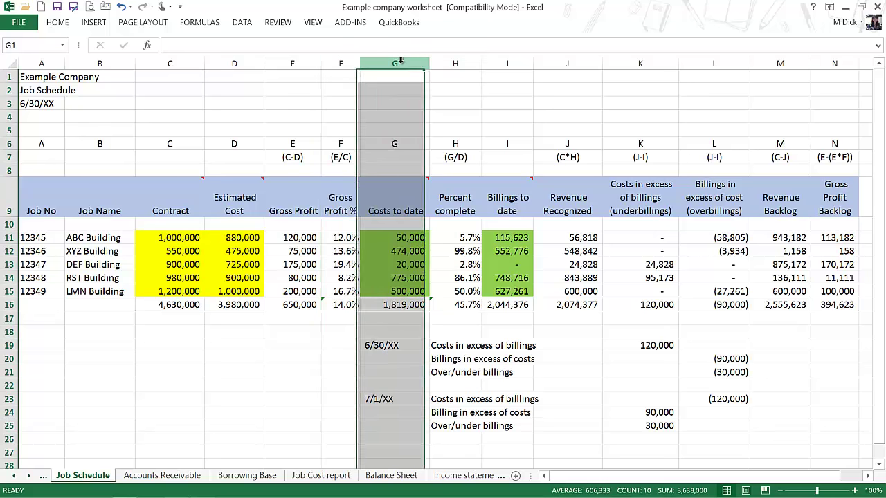
left_click(498, 63)
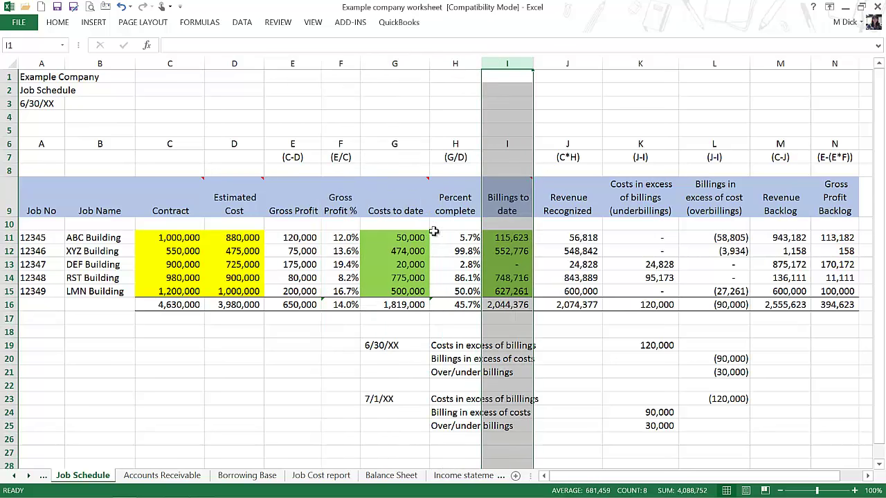
left_click_drag(652, 343, 735, 374)
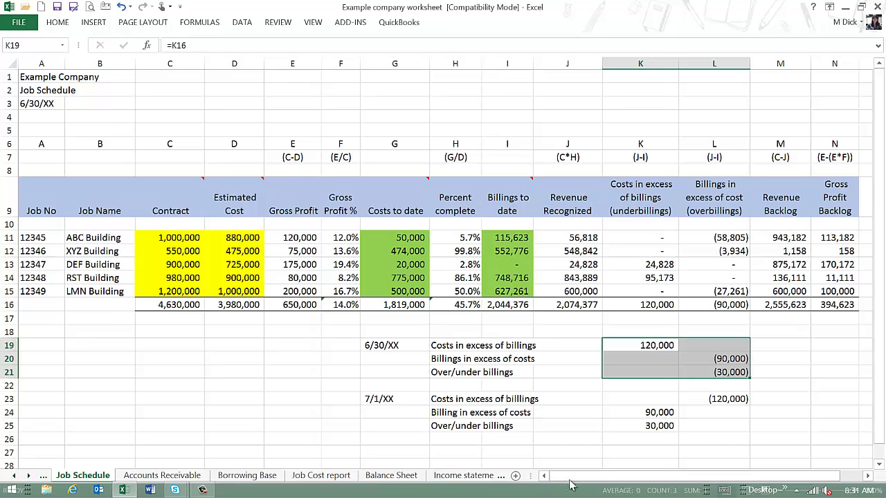
Step: Select columns K and L, costs in excess of billings and billings in excess of costs
left_click_drag(626, 68, 697, 73)
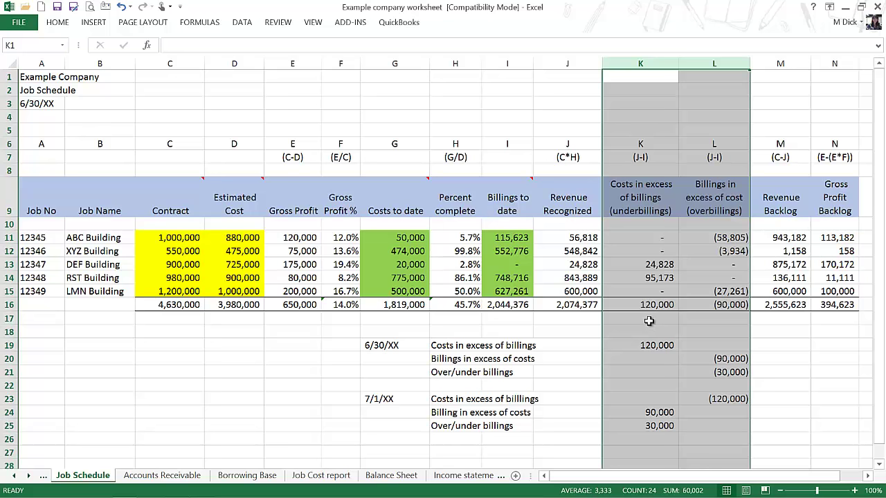
Step: Select the K16:L16 underbillings and overbillings totals to see their net sum of 30,001
left_click(644, 306)
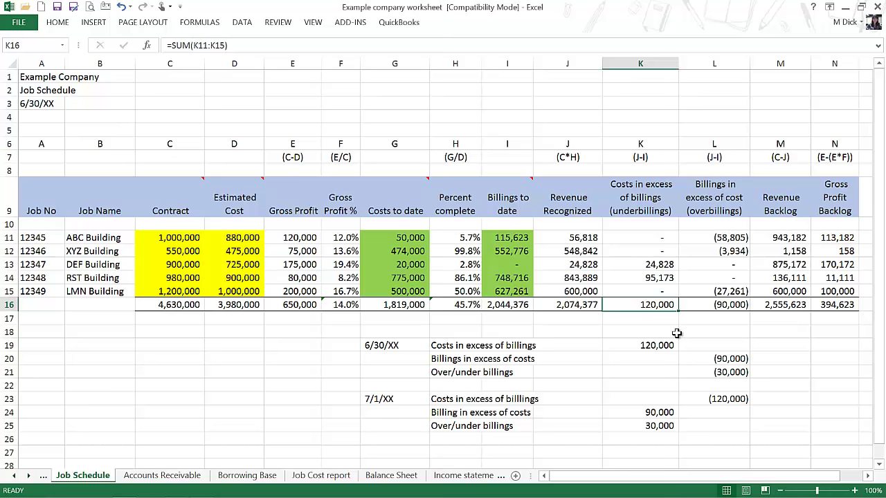
key("shift+Right")
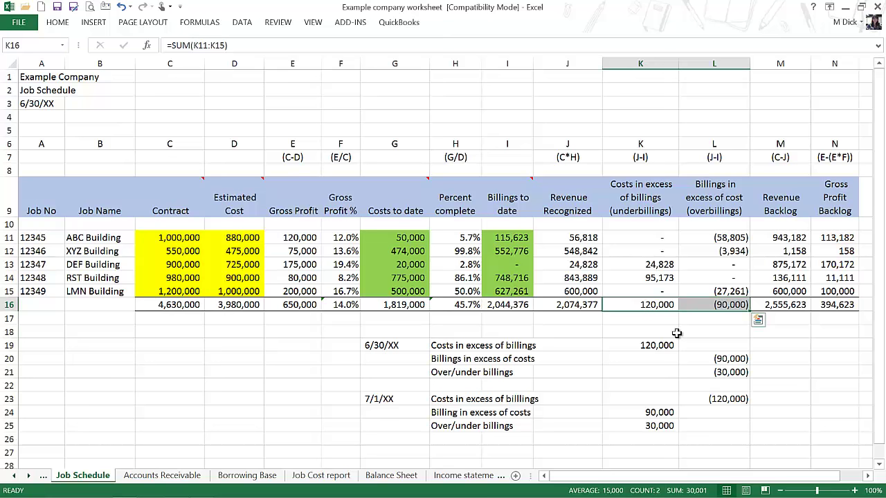
left_click(657, 320)
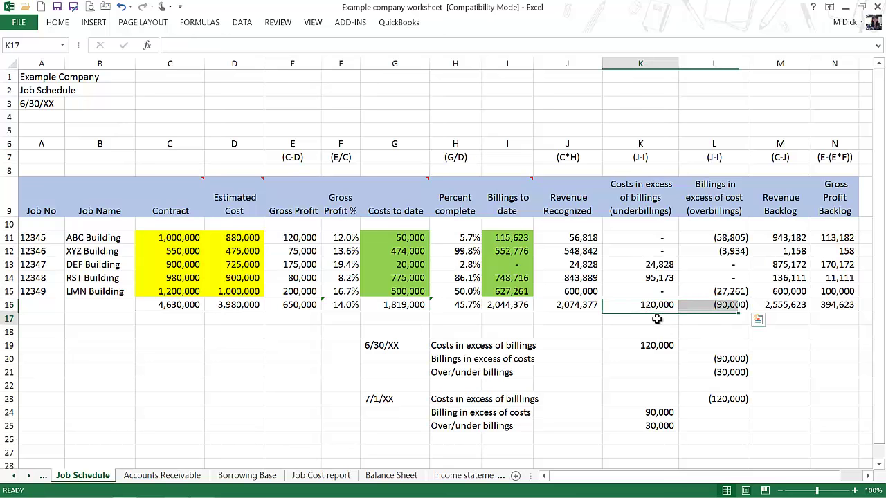
left_click(636, 64)
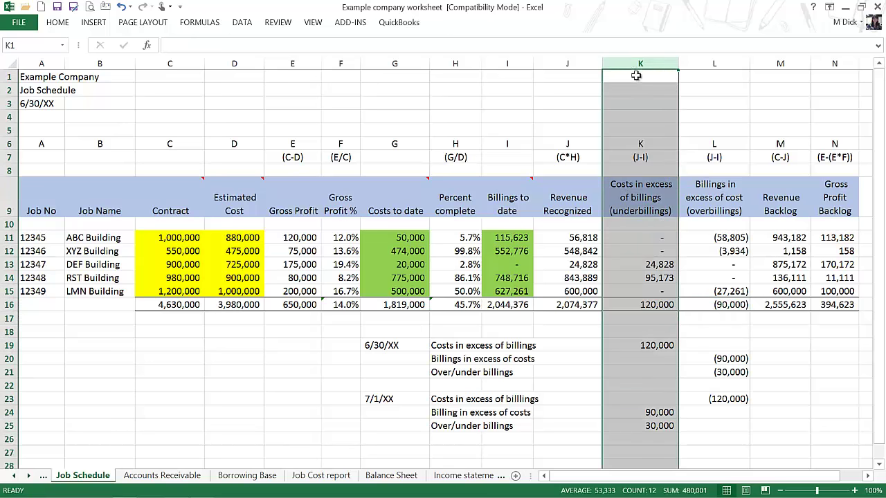
left_click(713, 65)
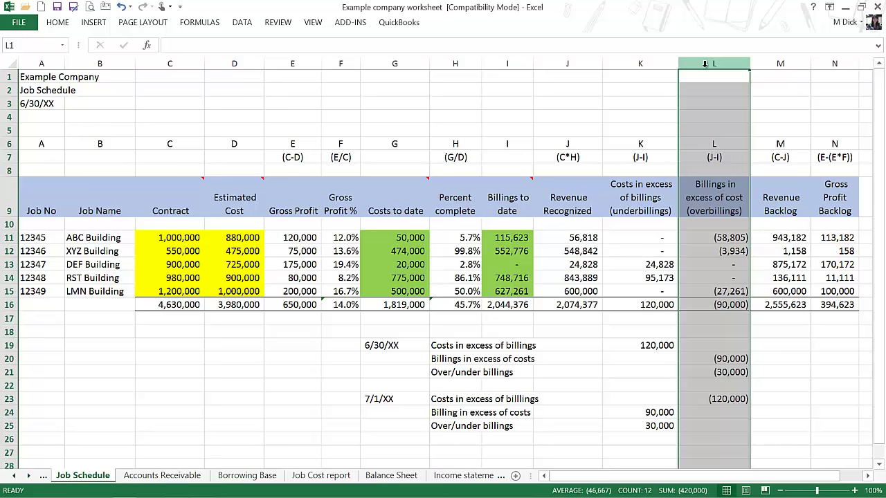
left_click(718, 299)
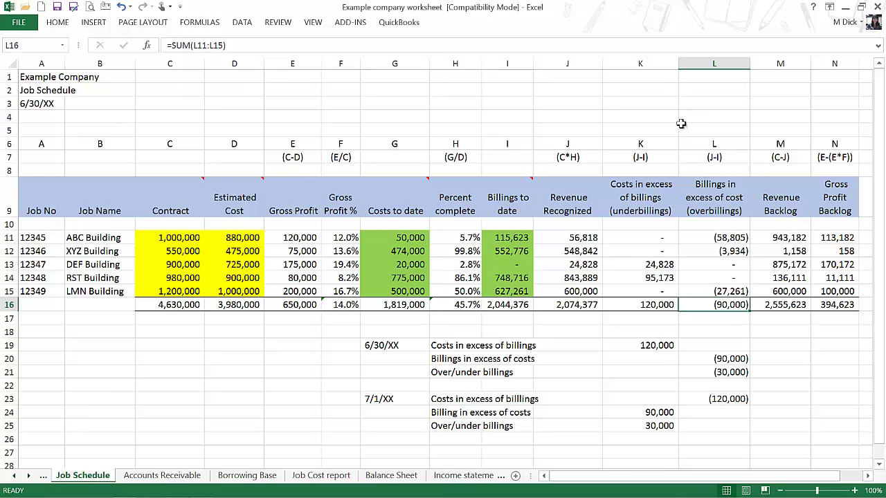
left_click(631, 63)
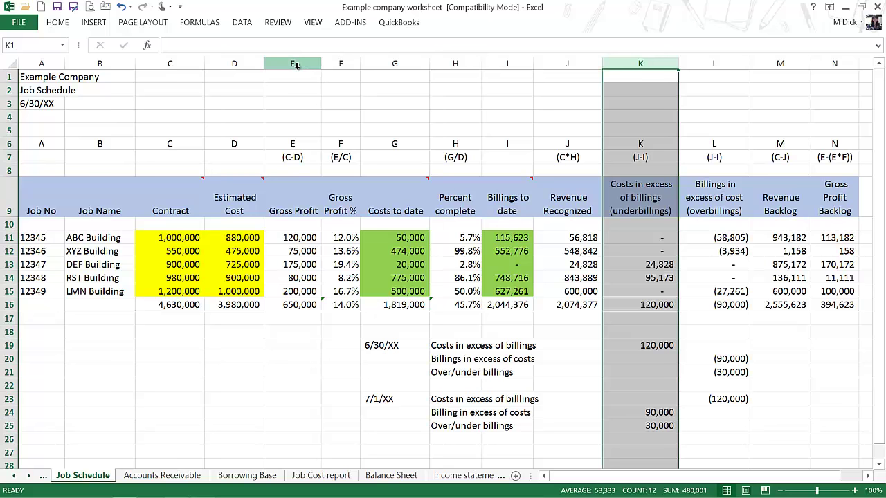
left_click_drag(162, 63, 223, 64)
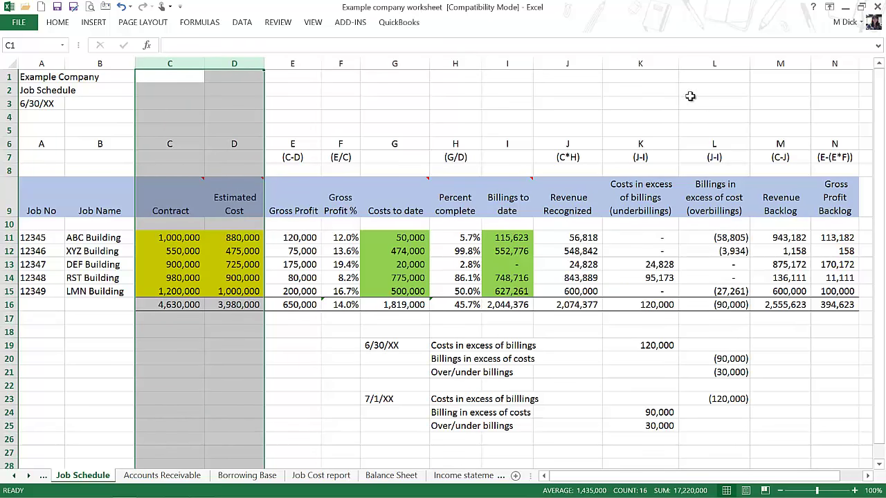
left_click(654, 64)
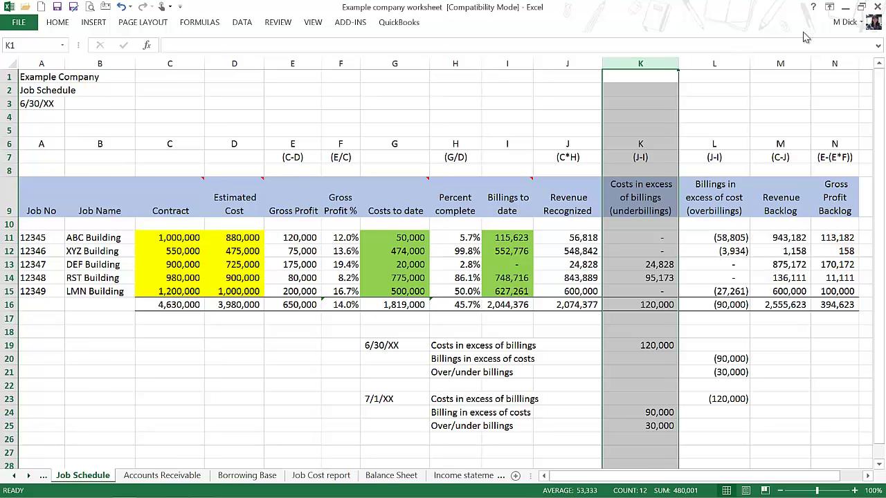
Step: Select the Revenue Backlog and Gross Profit Backlog columns M:N, then the Contract and Estimated Cost columns
left_click(786, 64)
left_click_drag(785, 64, 834, 64)
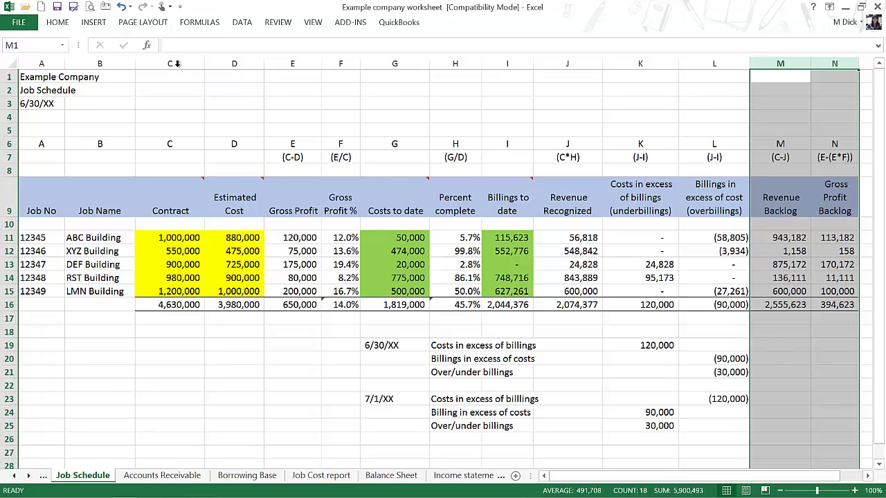
left_click_drag(178, 63, 229, 64)
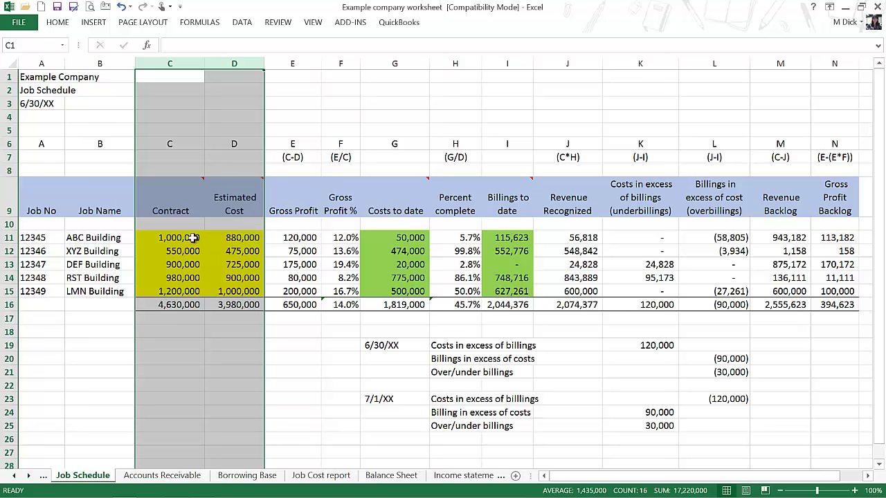
Step: Enter 50,000 as ABC Building's estimated cost in D11
left_click(221, 235)
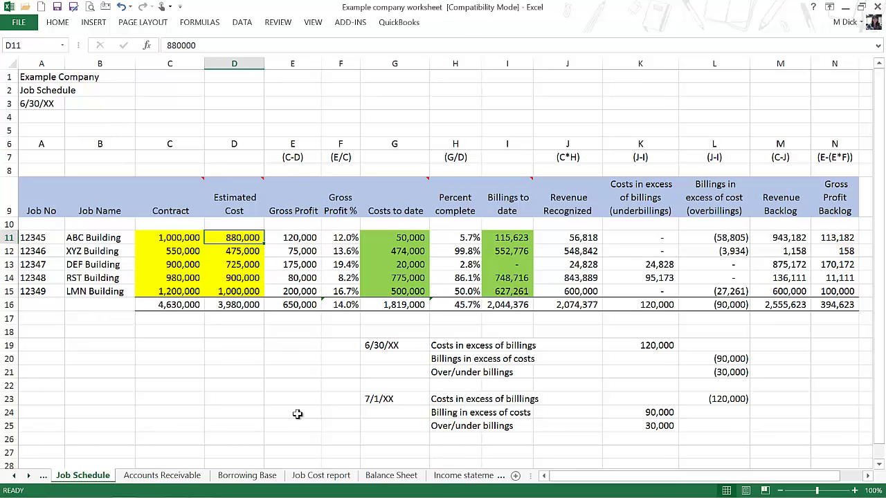
type("50000")
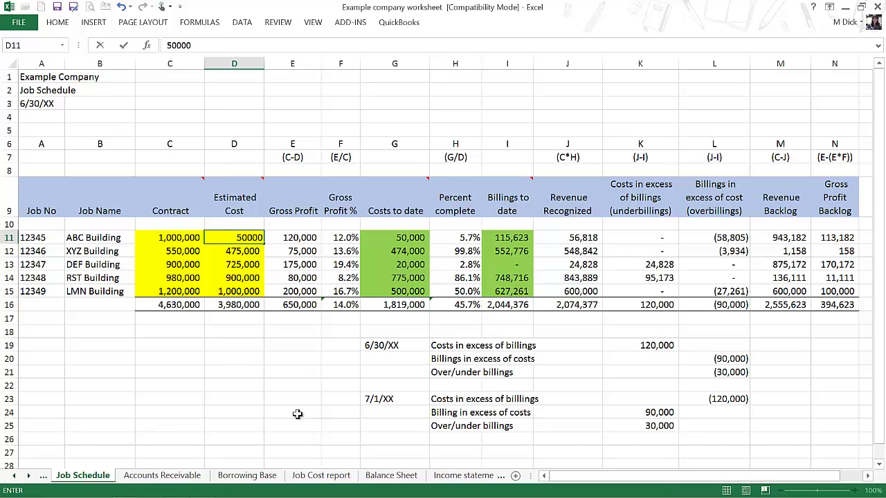
key("Return")
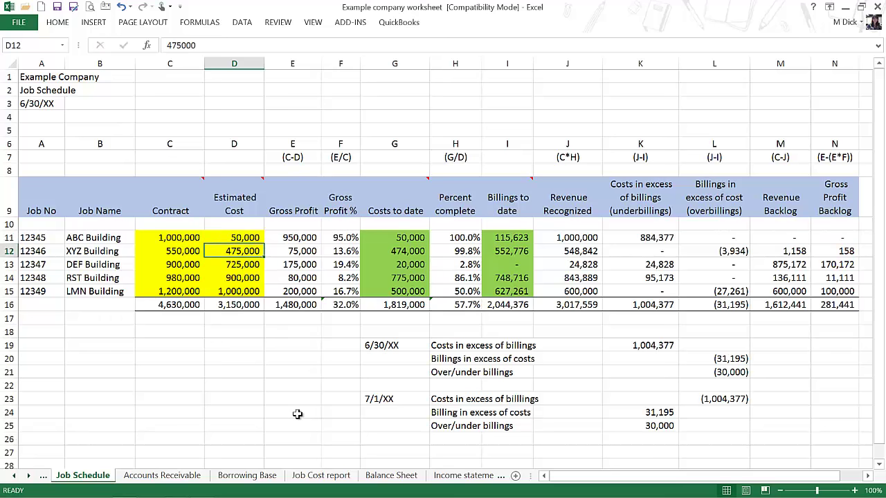
key("Up")
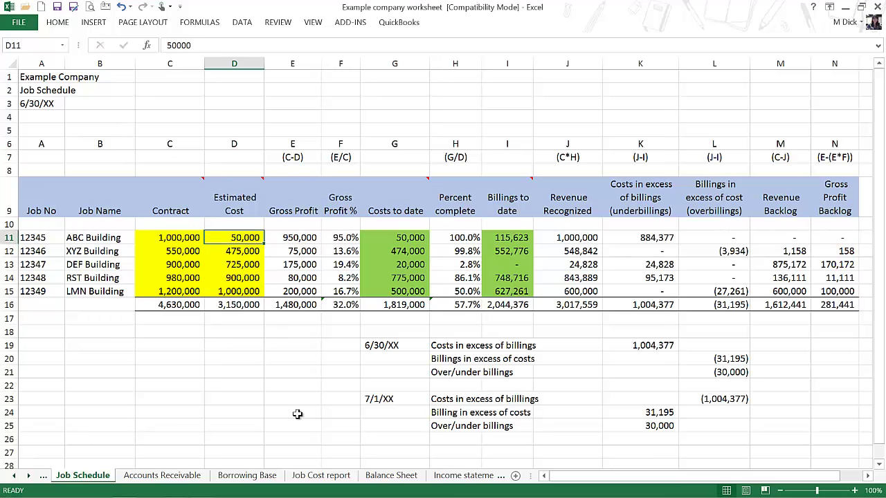
Step: Set ABC Building's contract in C11 to the formula =D11*1.14, giving 57,000
key("Left")
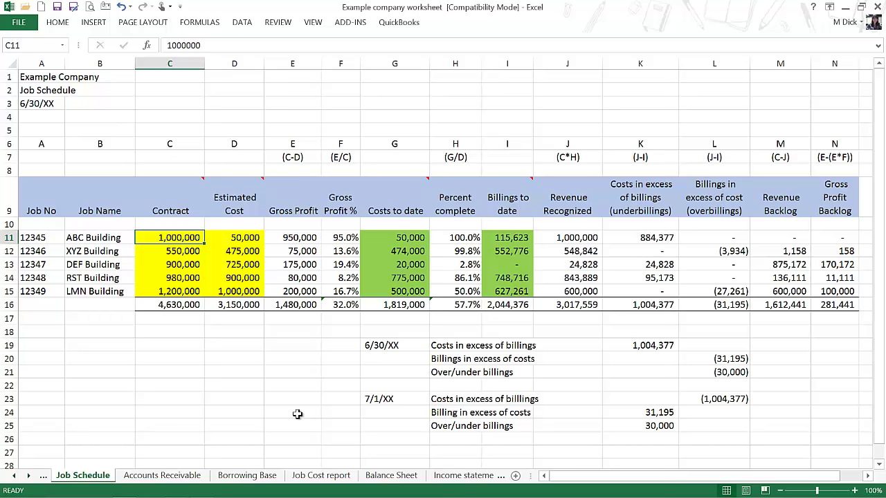
type("=")
key("Right")
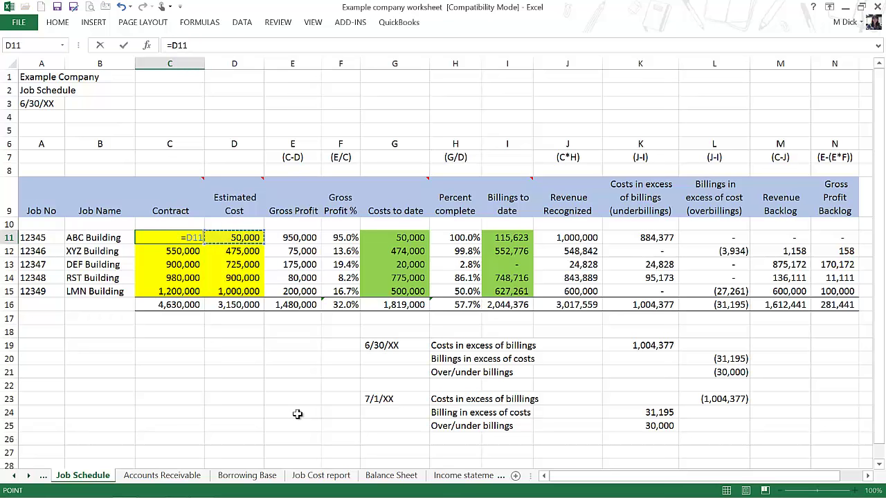
type("*1.14")
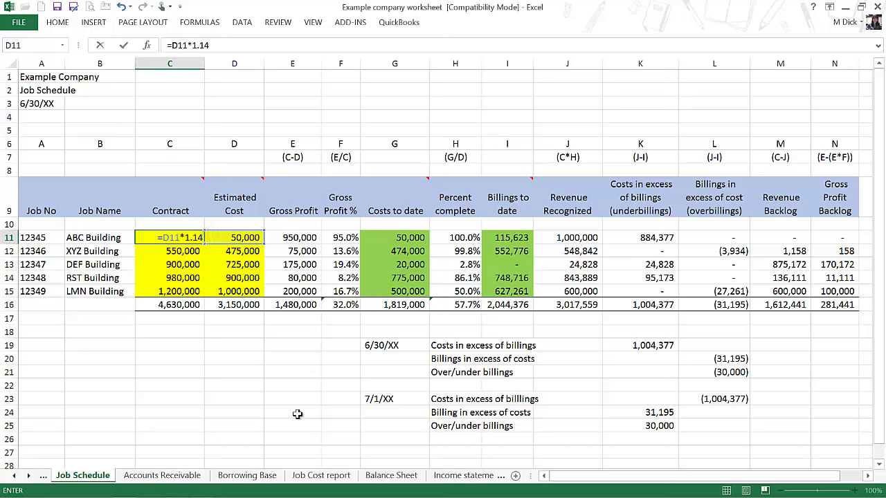
key("Return")
key("Up")
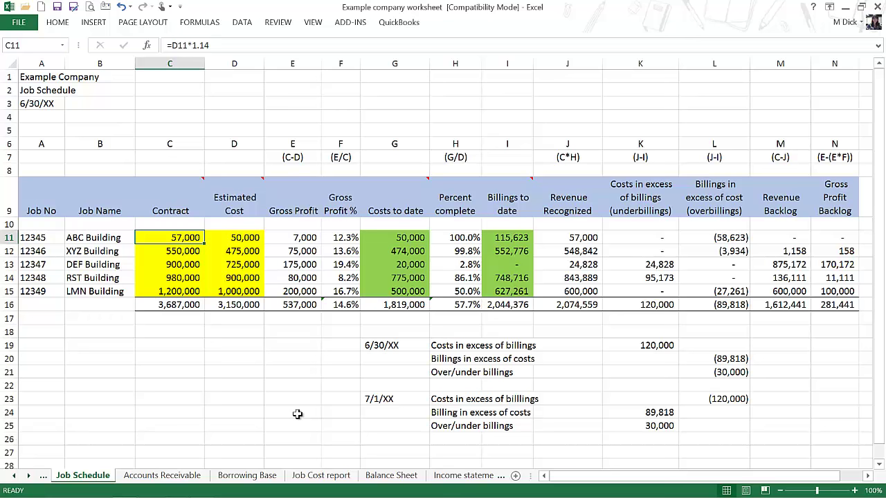
Step: Inspect the L11 overbillings formula and I11 billings, then undo both edits to restore 1,000,000 and 880,000
left_click(711, 241)
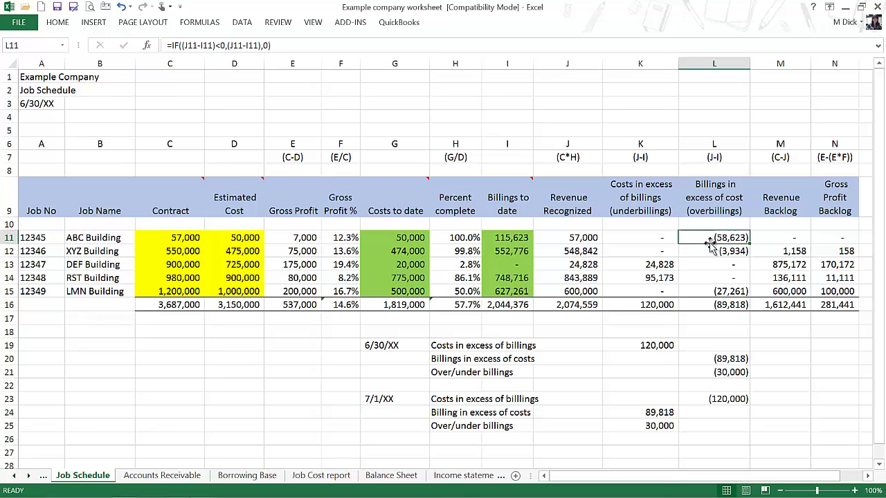
left_click(512, 236)
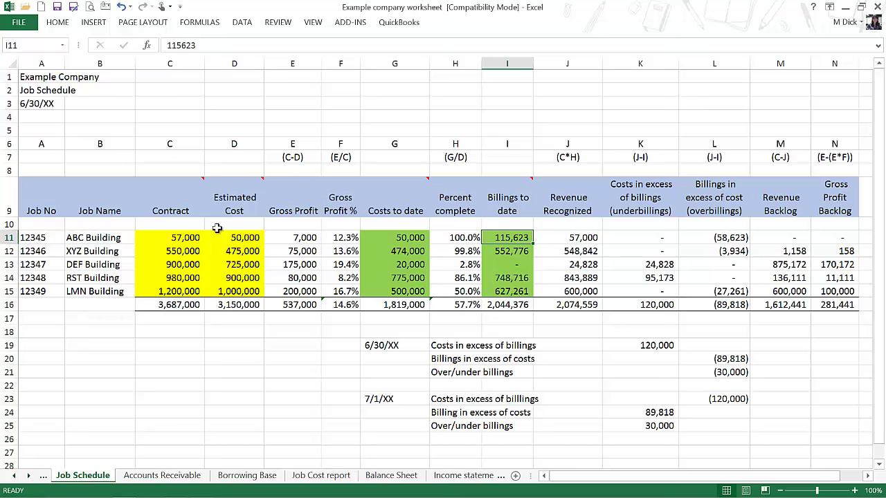
left_click(164, 238)
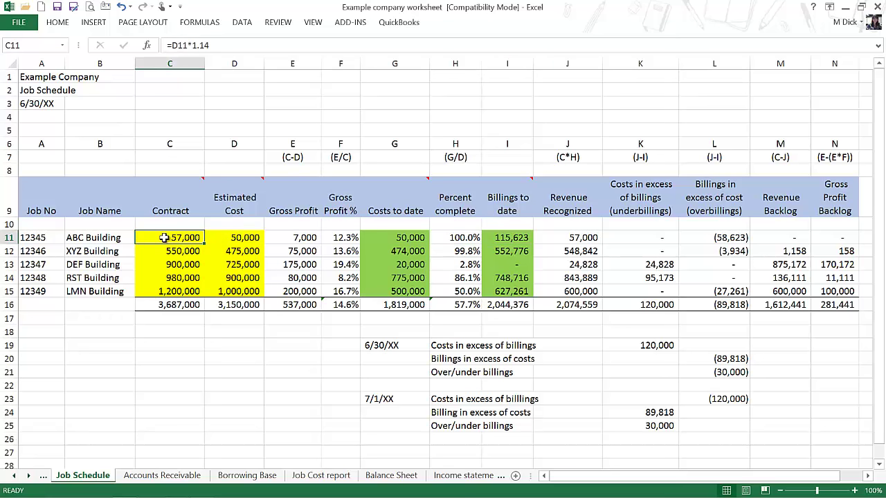
left_click(122, 6)
left_click(122, 6)
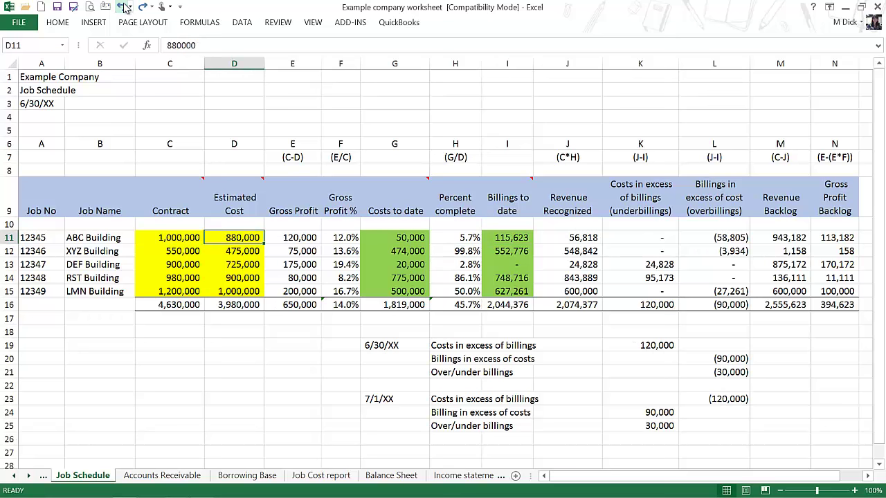